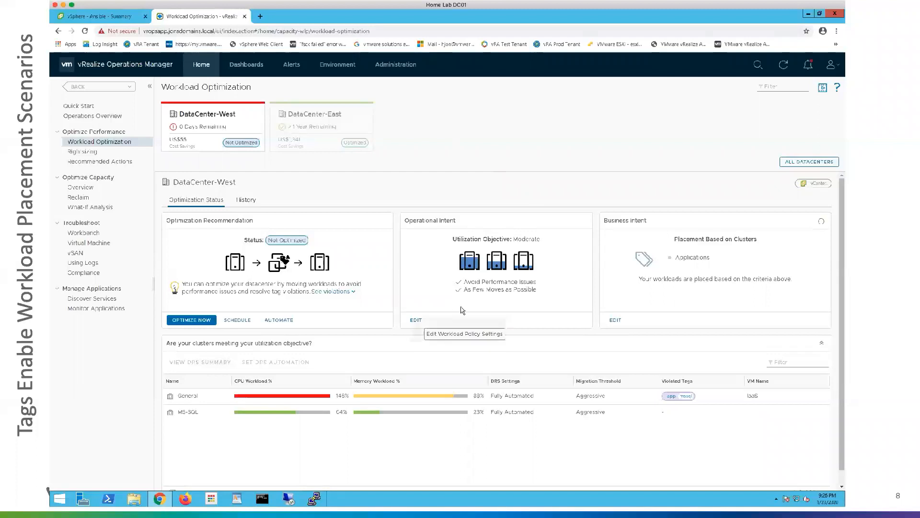
# Step: Review the workload automation policy settings behind DataCenter-West's operational intent and leave them without saving
pyautogui.click(451, 319)
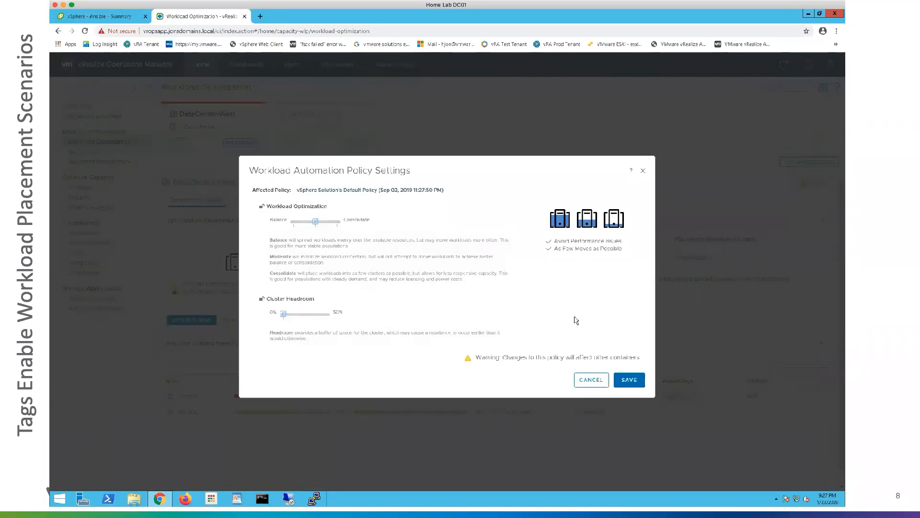
pyautogui.click(591, 380)
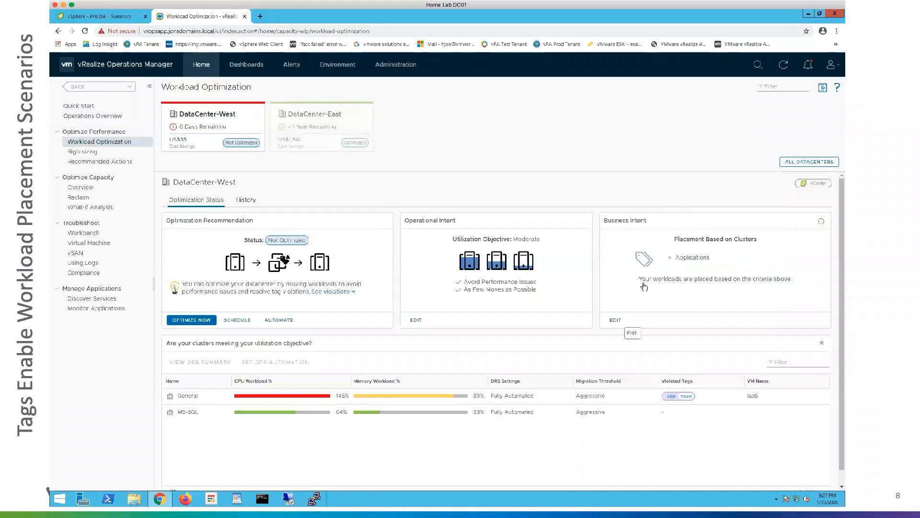
# Step: Review the prioritized Applications tags and placement setting in DataCenter-West's business intent, and save the cluster-based placement criteria
pyautogui.click(615, 319)
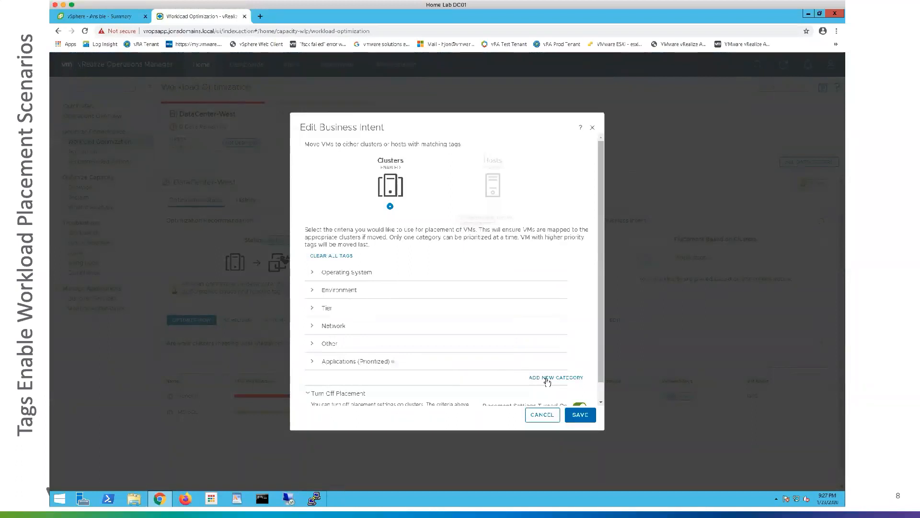
pyautogui.click(314, 361)
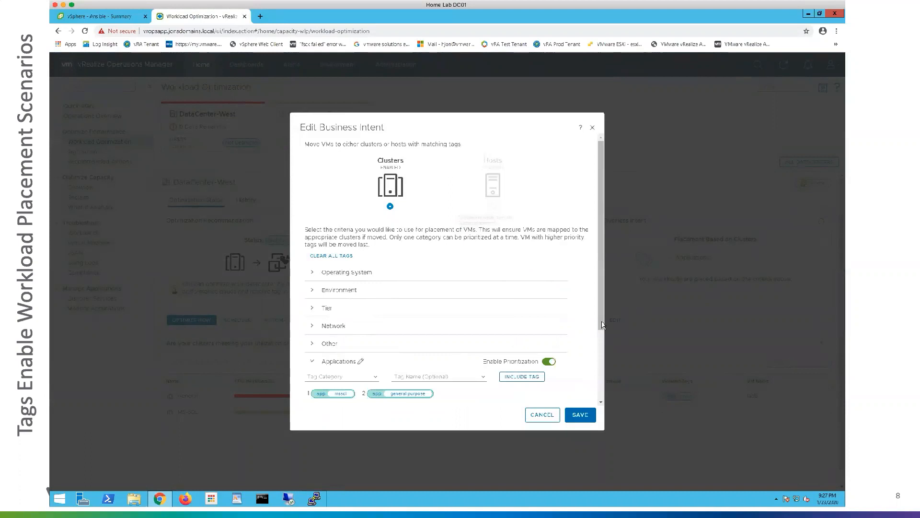
pyautogui.moveTo(602, 324); pyautogui.dragTo(599, 394)
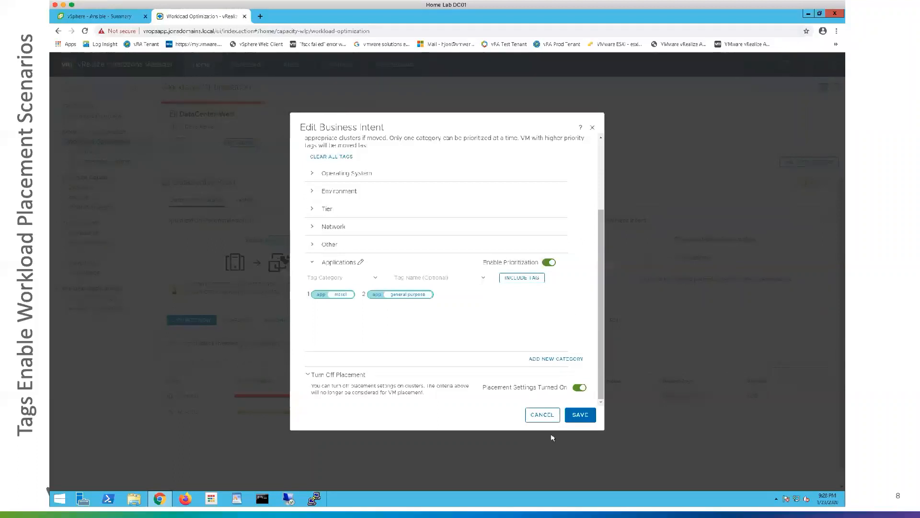
pyautogui.click(589, 420)
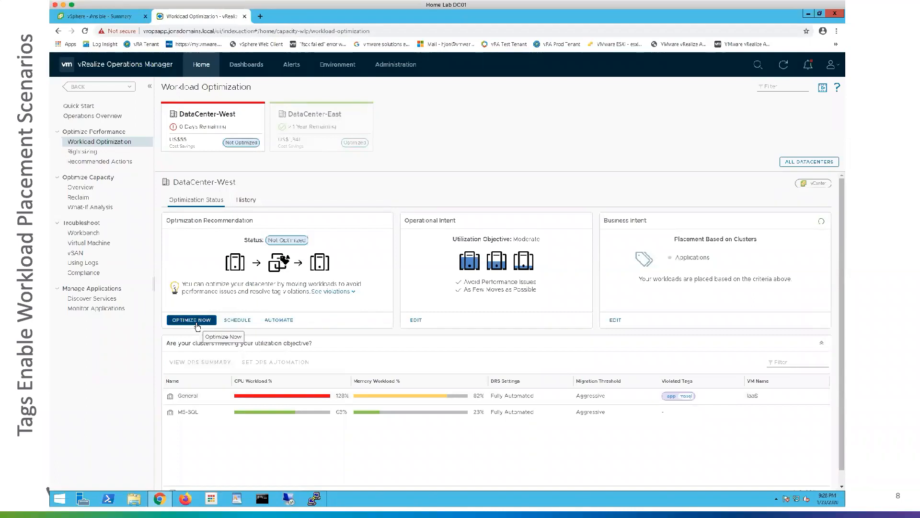
# Step: Examine the daily, weekly and monthly rebalance schedule options and the automation option for DataCenter-West without applying either
pyautogui.click(239, 323)
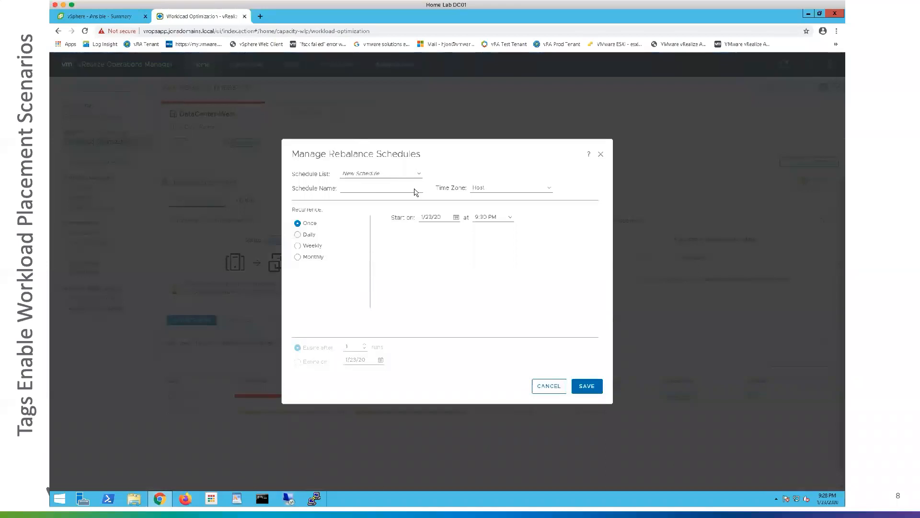
pyautogui.click(297, 234)
pyautogui.click(299, 246)
pyautogui.click(298, 257)
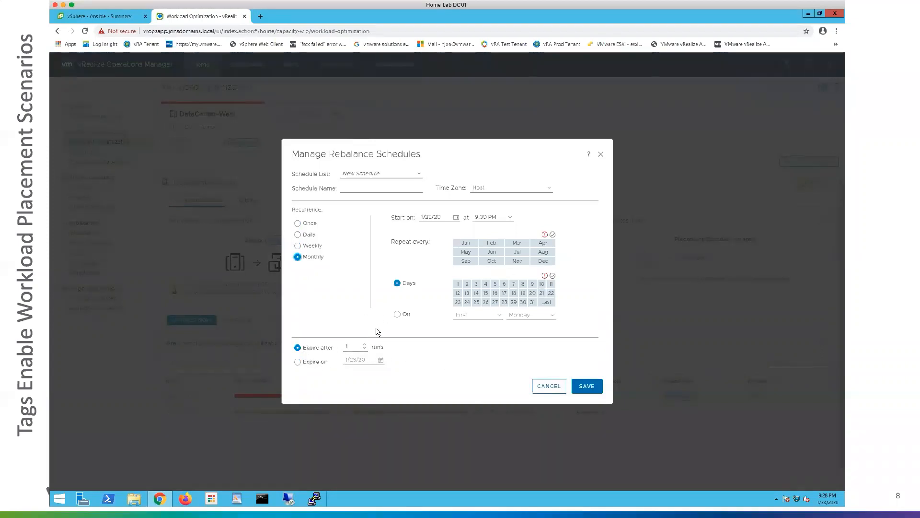
pyautogui.click(548, 386)
pyautogui.click(278, 320)
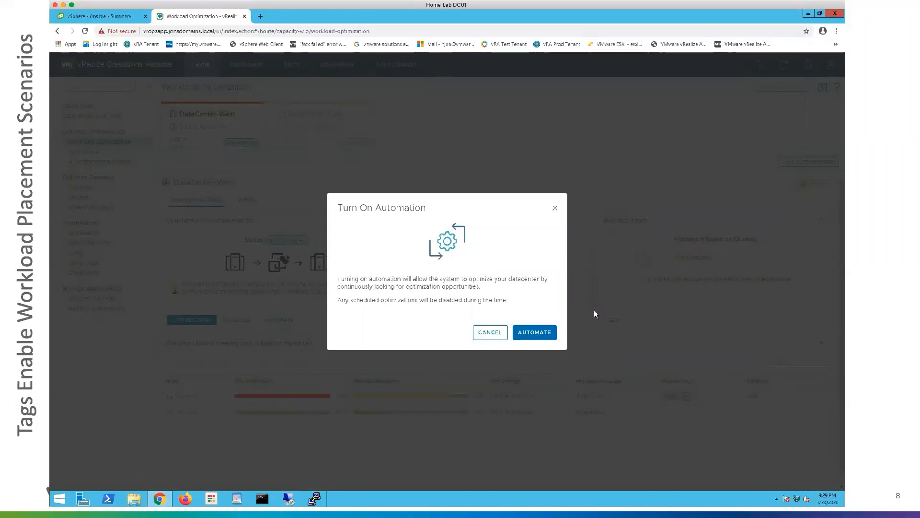
pyautogui.click(513, 336)
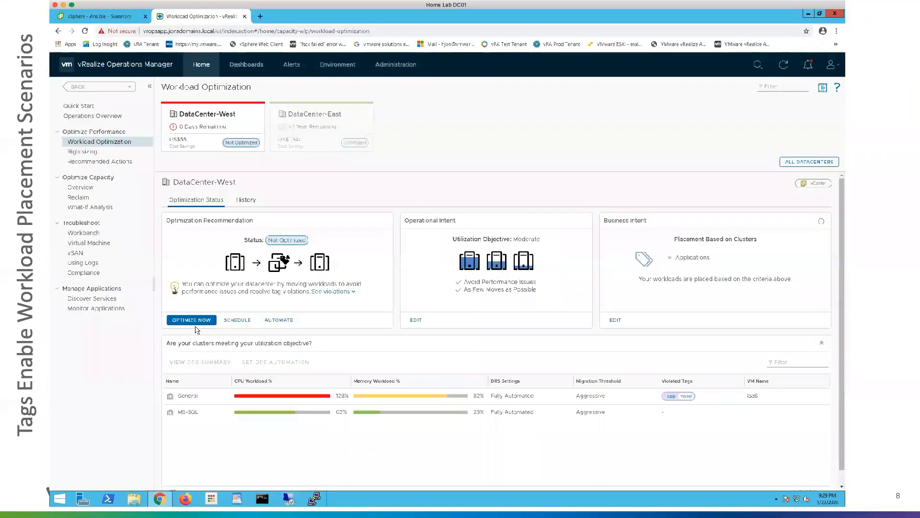
# Step: Optimize DataCenter-West immediately, reviewing the before-and-after comparison and starting the proposed virtual machine moves from General to MS-SQL
pyautogui.click(192, 319)
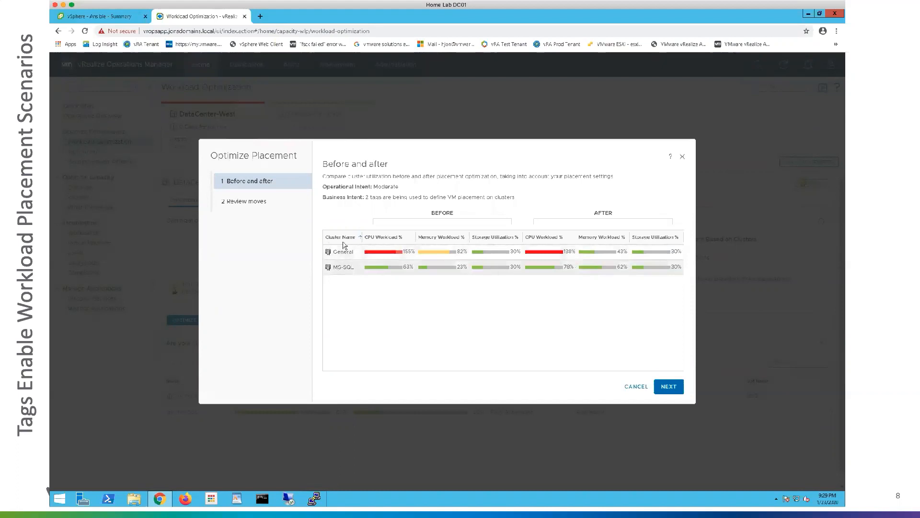
pyautogui.moveTo(404, 257)
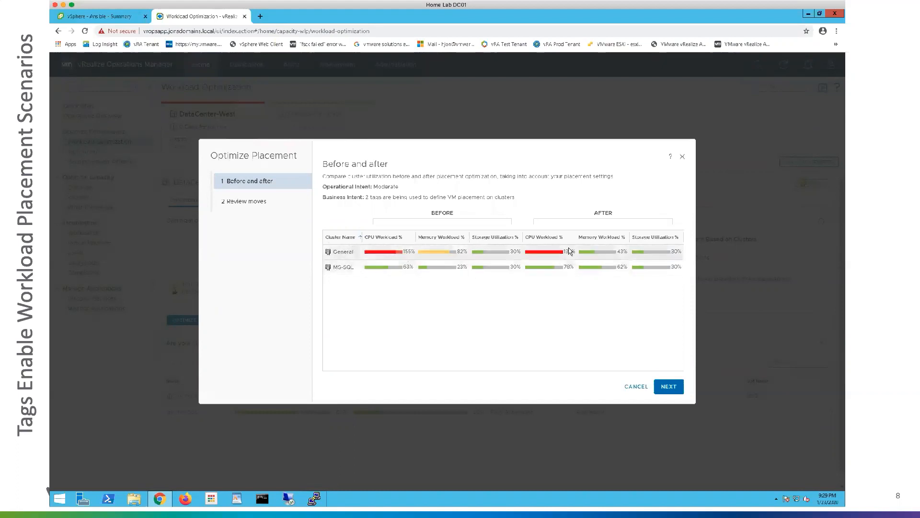
pyautogui.moveTo(560, 254)
pyautogui.click(668, 387)
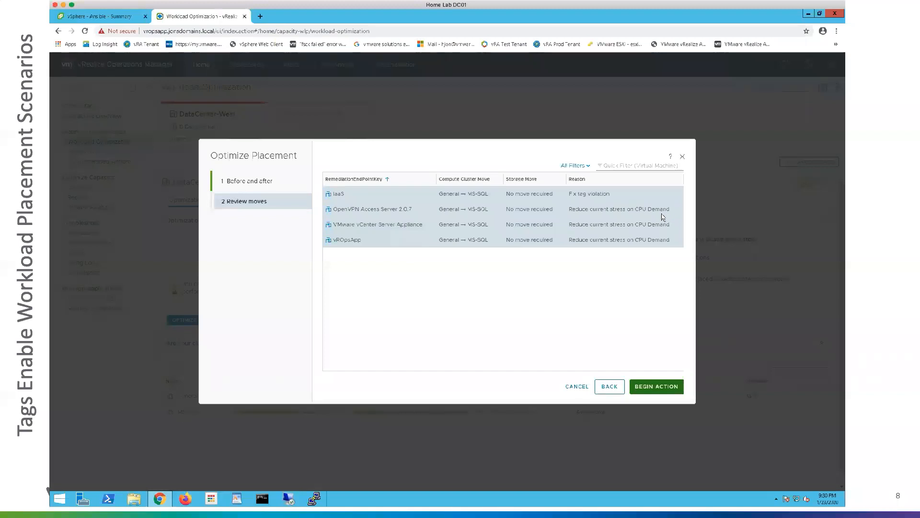
pyautogui.click(663, 387)
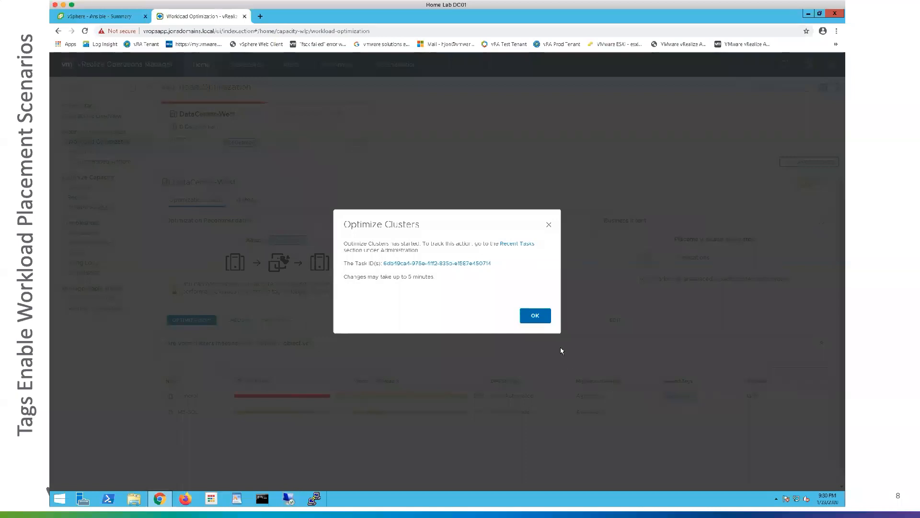
pyautogui.click(539, 319)
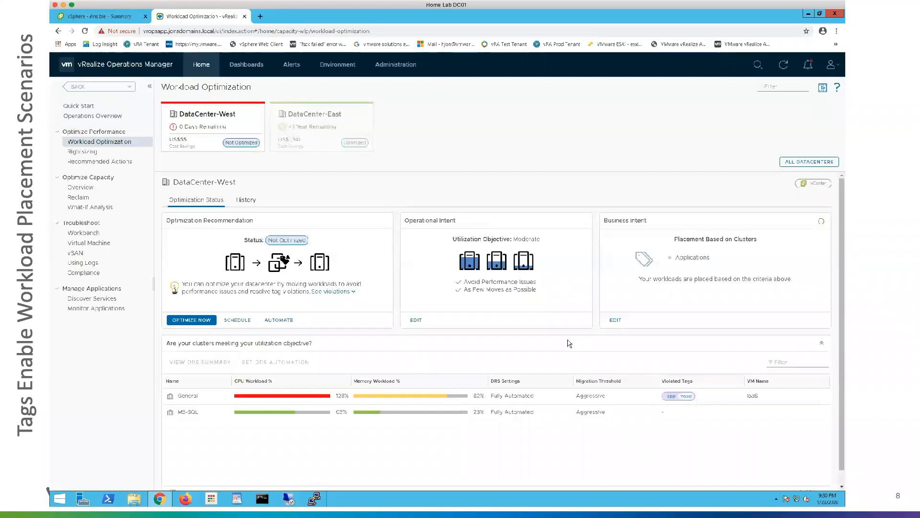
# Step: Switch to the vSphere Client and inspect the IaaS virtual machine's summary and assigned tags in DataCenter-West
pyautogui.click(122, 17)
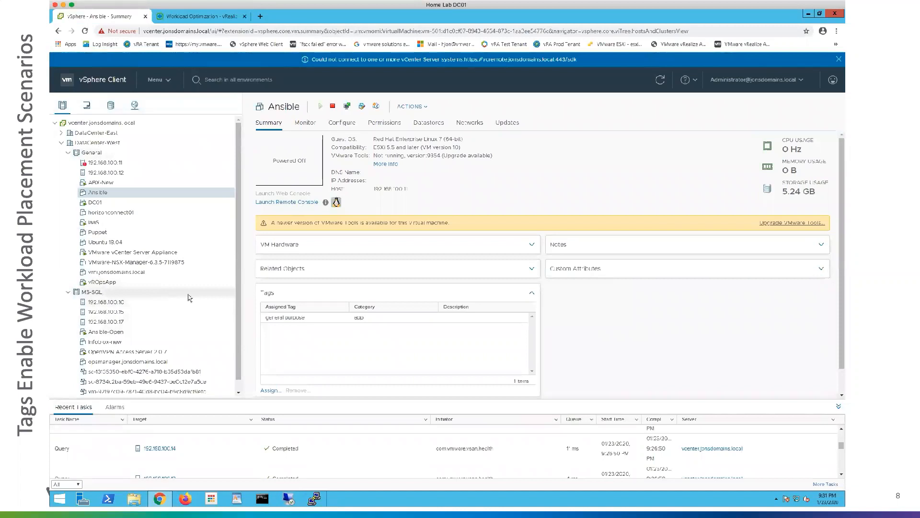
pyautogui.scroll(-1, 239, 292)
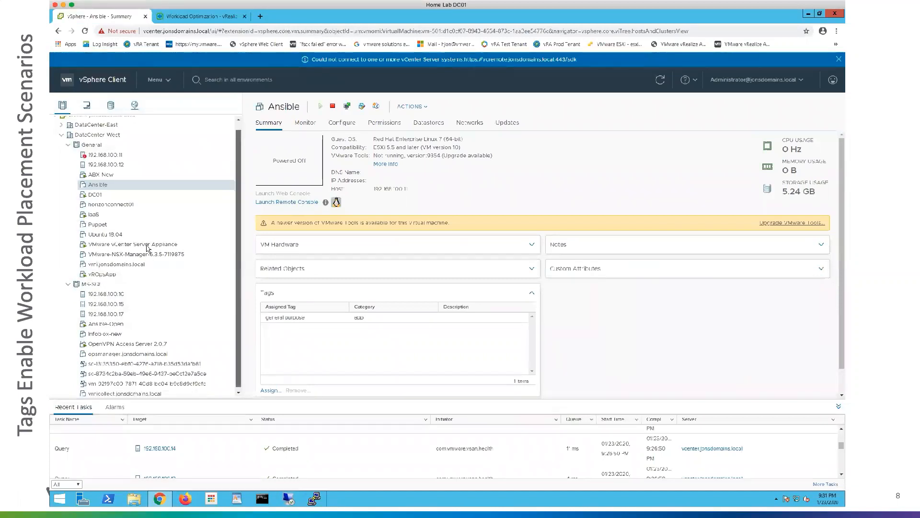
pyautogui.scroll(-1, 113, 215)
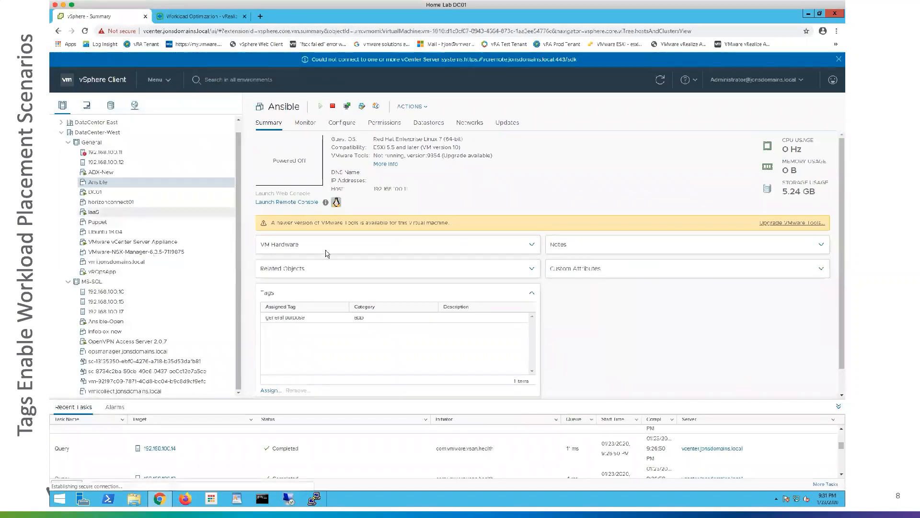
pyautogui.click(114, 215)
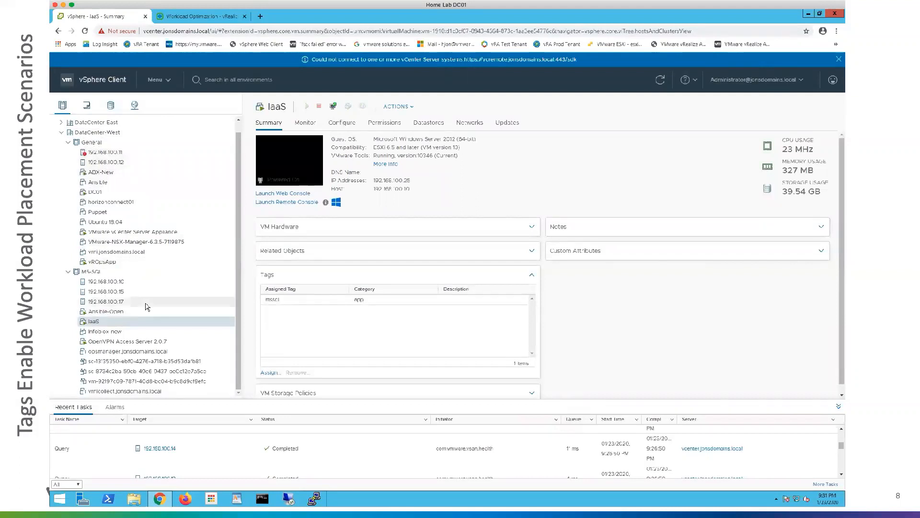
# Step: Inspect the tags assigned to the DC01 virtual machine and look through the recent virtual machine relocation tasks
pyautogui.click(121, 192)
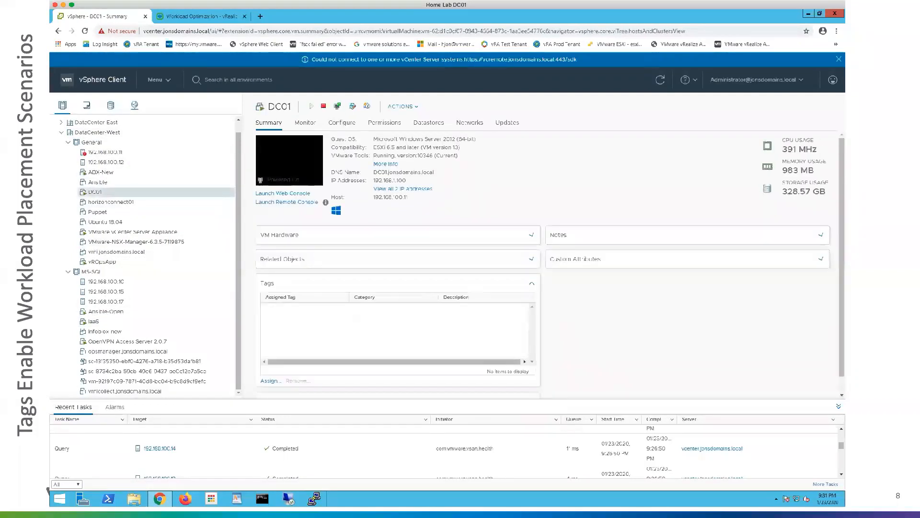
pyautogui.moveTo(840, 446); pyautogui.dragTo(840, 435)
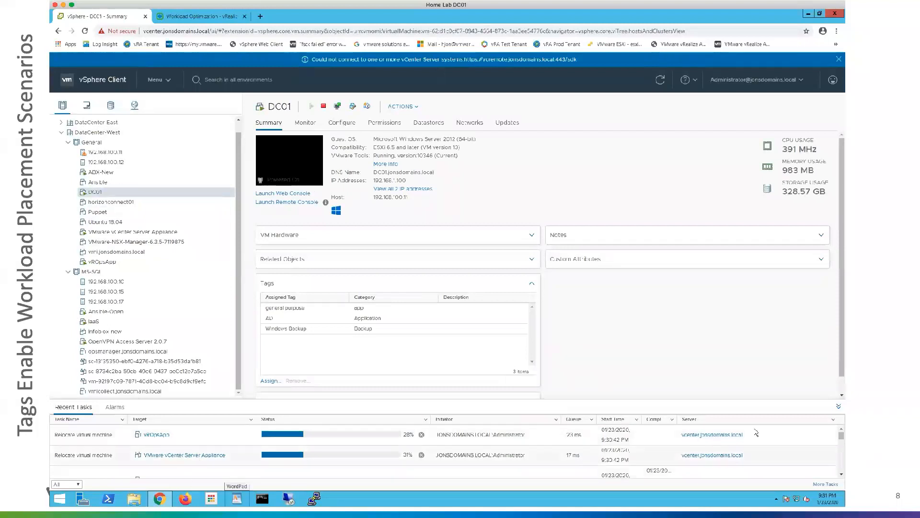
pyautogui.moveTo(838, 440); pyautogui.dragTo(837, 478)
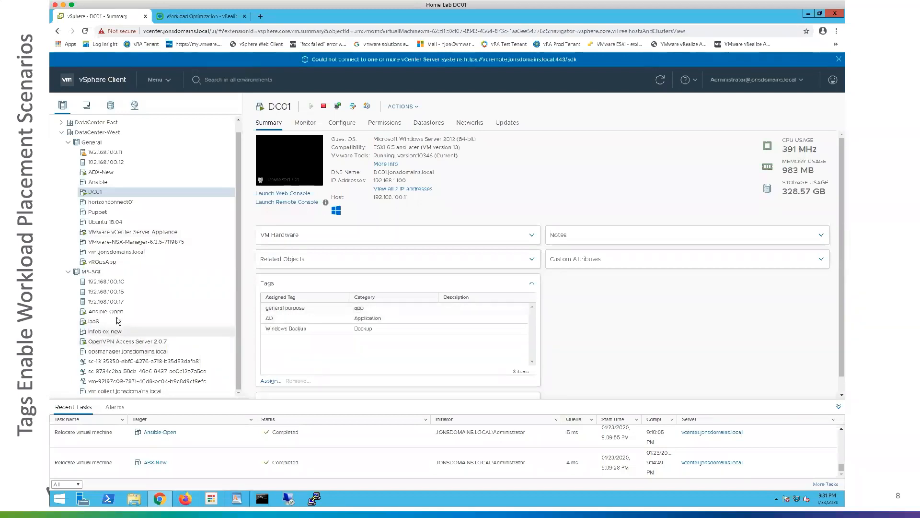
# Step: Check the tags assigned to the Puppet virtual machine and the General and MS-SQL clusters, and return to vRealize Operations Manager
pyautogui.click(102, 209)
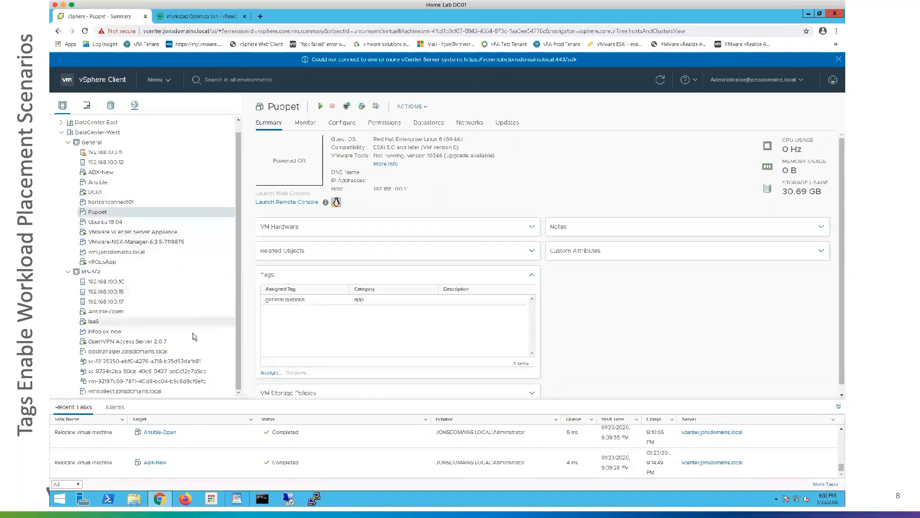
pyautogui.click(89, 143)
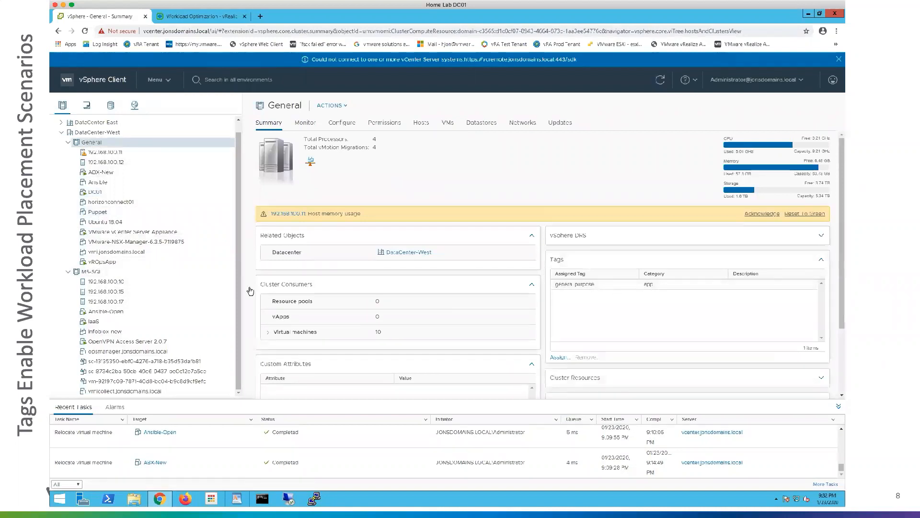
pyautogui.click(88, 275)
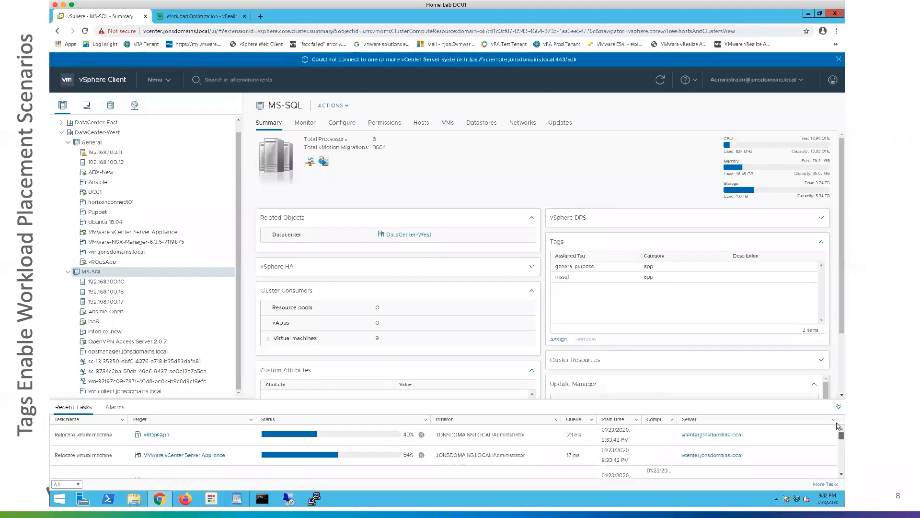
pyautogui.click(183, 19)
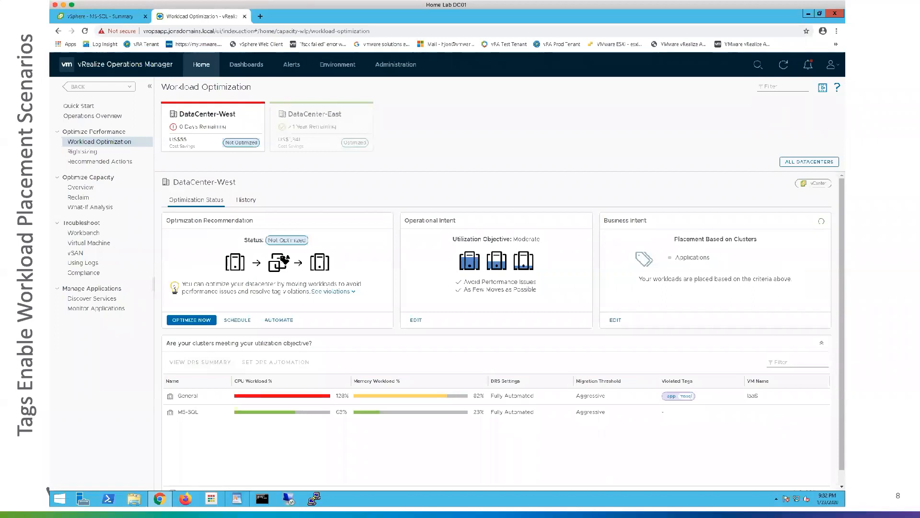
pyautogui.moveTo(163, 452)
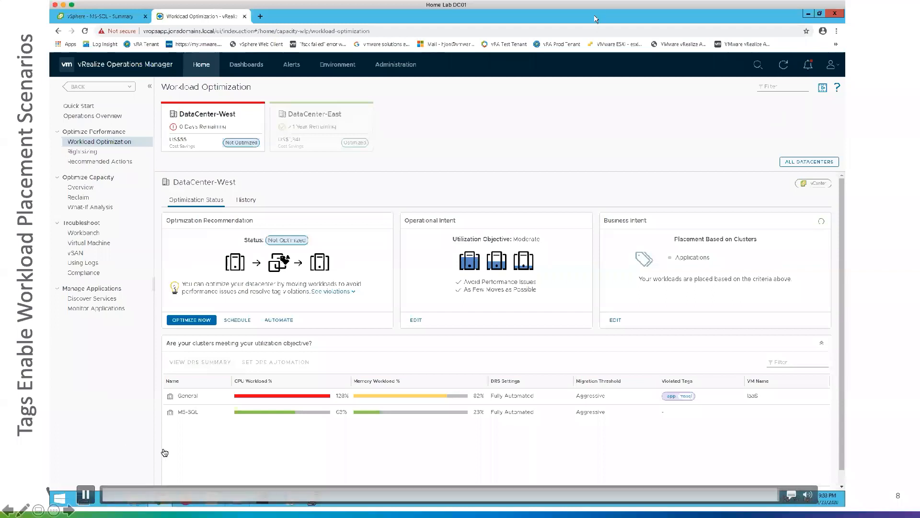
pyautogui.click(84, 496)
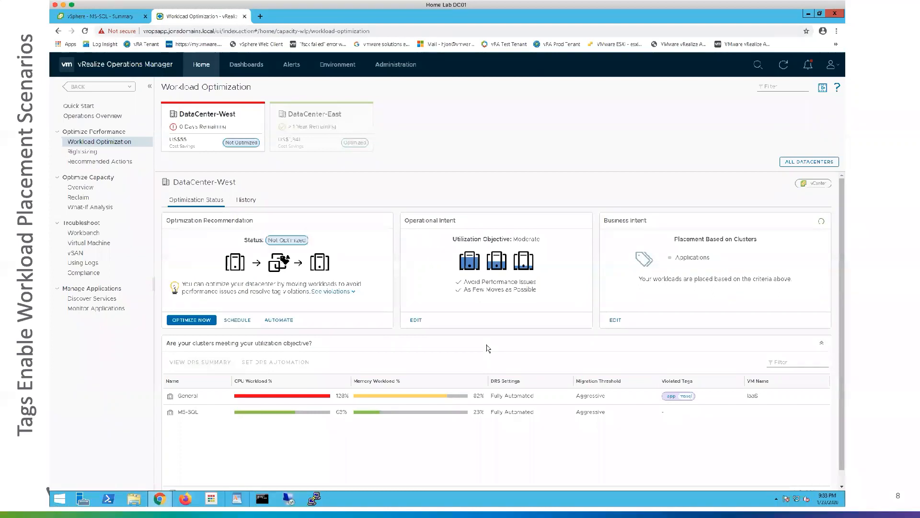
pyautogui.moveTo(323, 350)
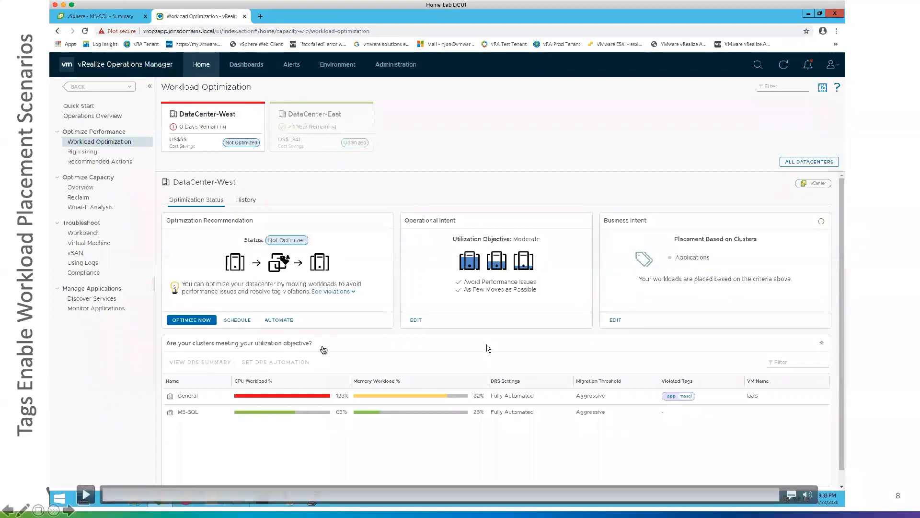
pyautogui.click(881, 192)
pyautogui.click(881, 191)
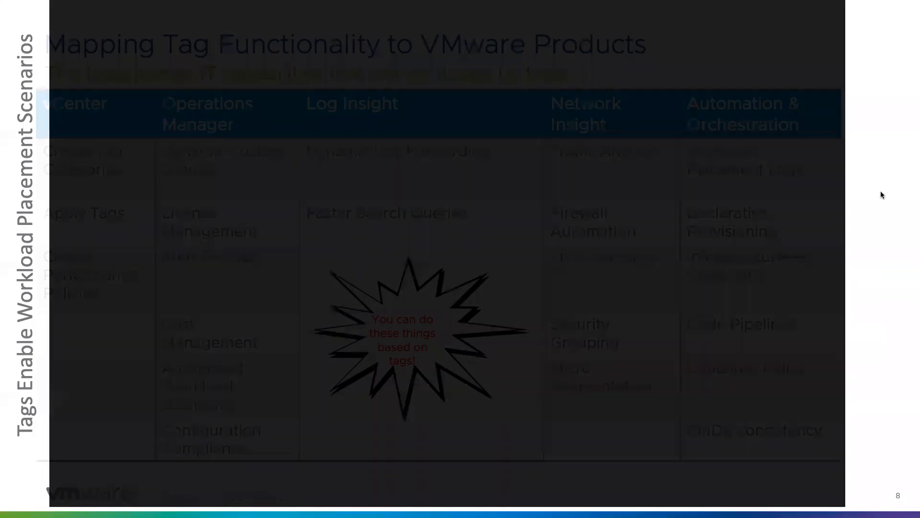